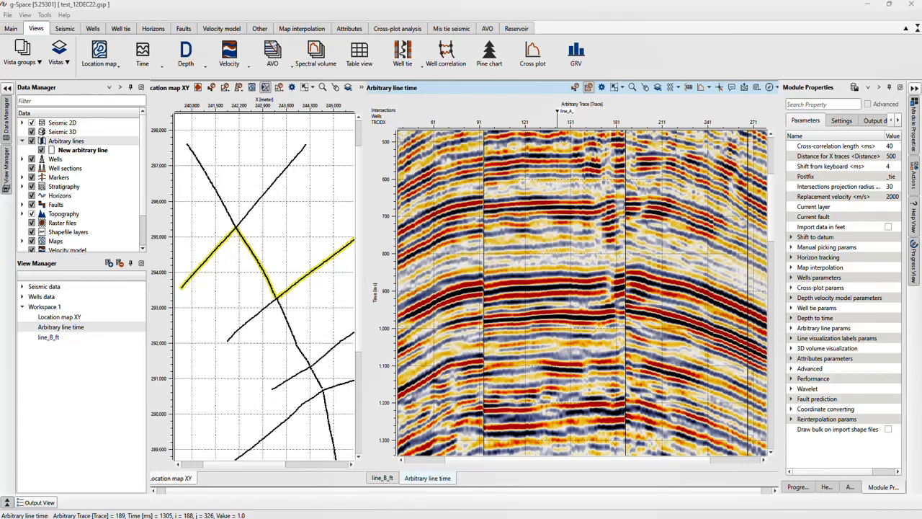
Step: Open the seismic mis-tie views and arrange them with the cross points table beneath and the line sections stacked in two tabbed pairs
click(447, 31)
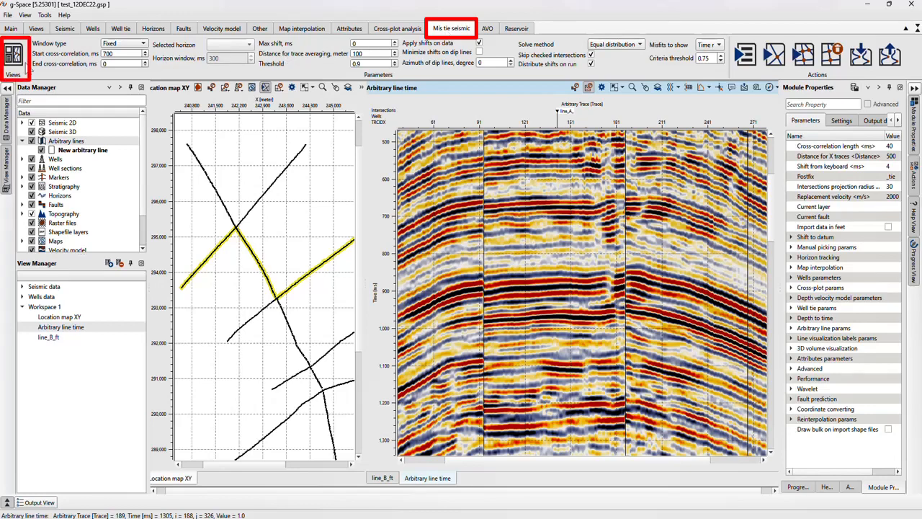
click(13, 58)
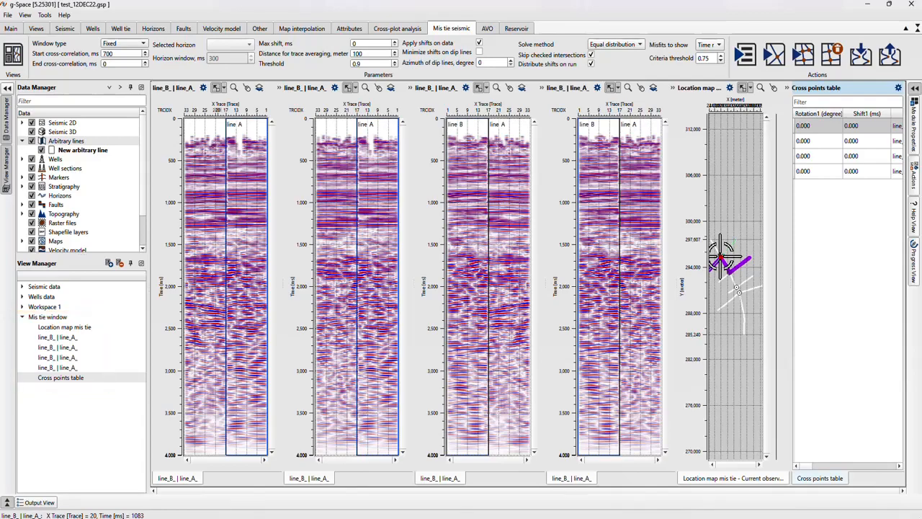
drag(814, 88, 482, 490)
drag(519, 430, 519, 360)
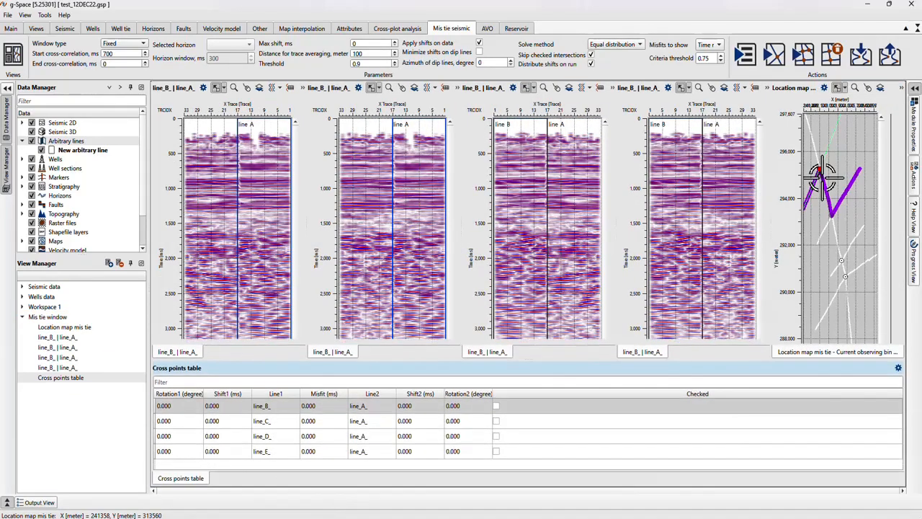
drag(332, 351, 249, 351)
drag(567, 351, 474, 353)
Step: Apply the Seismic color bar to the X2 and X3 items of the two visible line_B_ | line_A_ sections
click(233, 87)
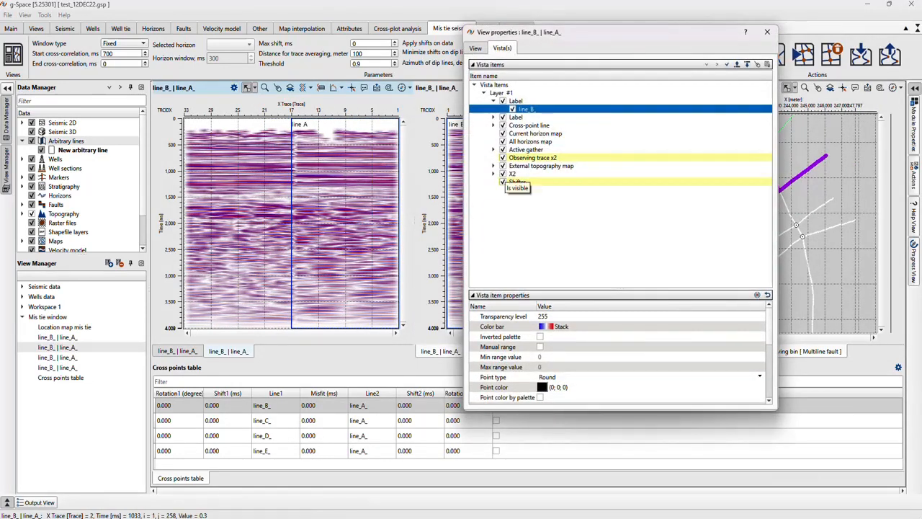
click(512, 173)
click(562, 326)
click(564, 317)
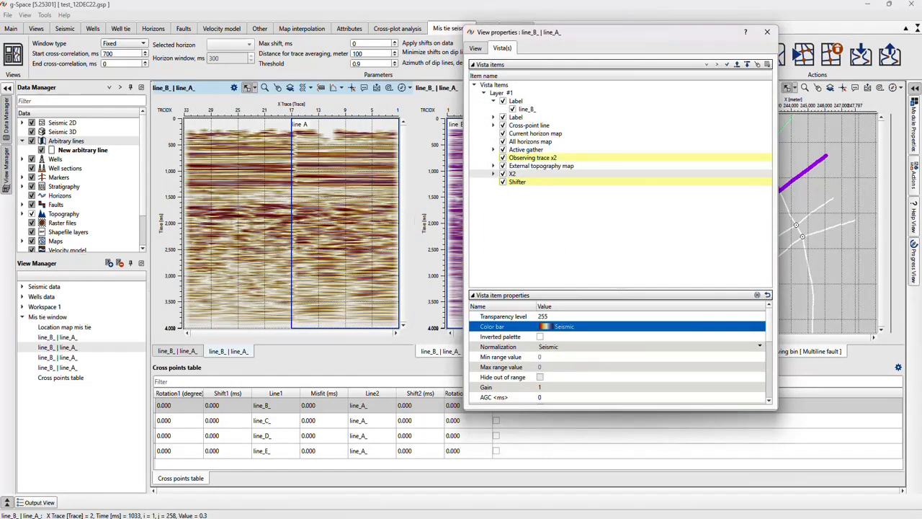
click(455, 227)
click(512, 166)
click(561, 326)
click(564, 317)
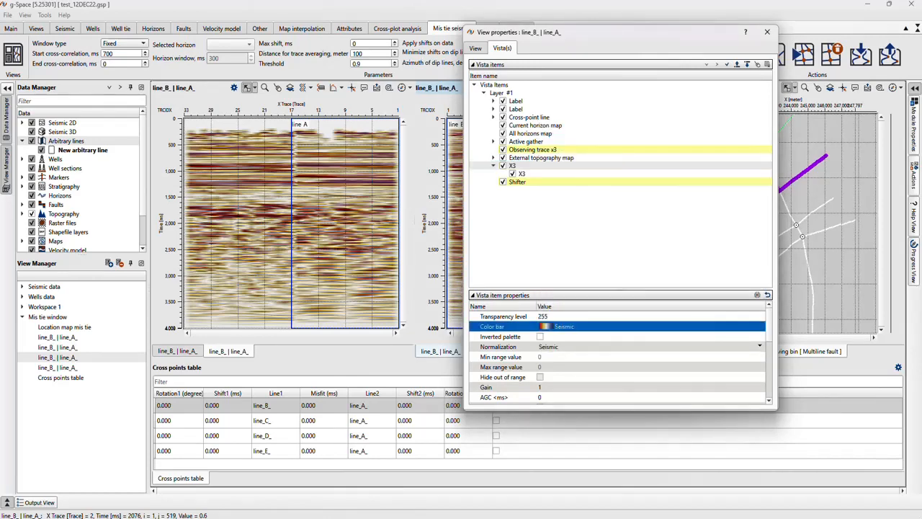
click(767, 32)
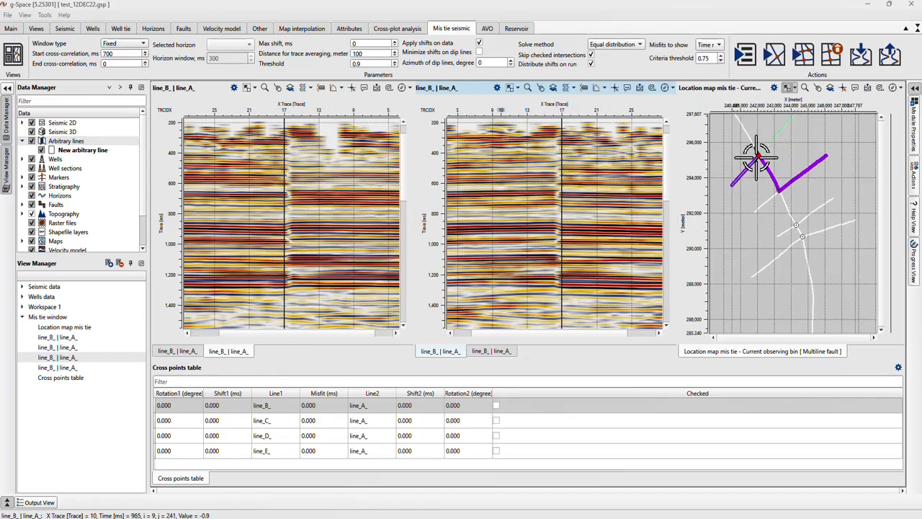
Step: Try a manual time shift of about -13.3 ms on line_B_ at its crossing with line_A_, and undo it
mouse_move(501, 244)
mouse_down()
mouse_move(500, 252)
mouse_move(499, 237)
mouse_up()
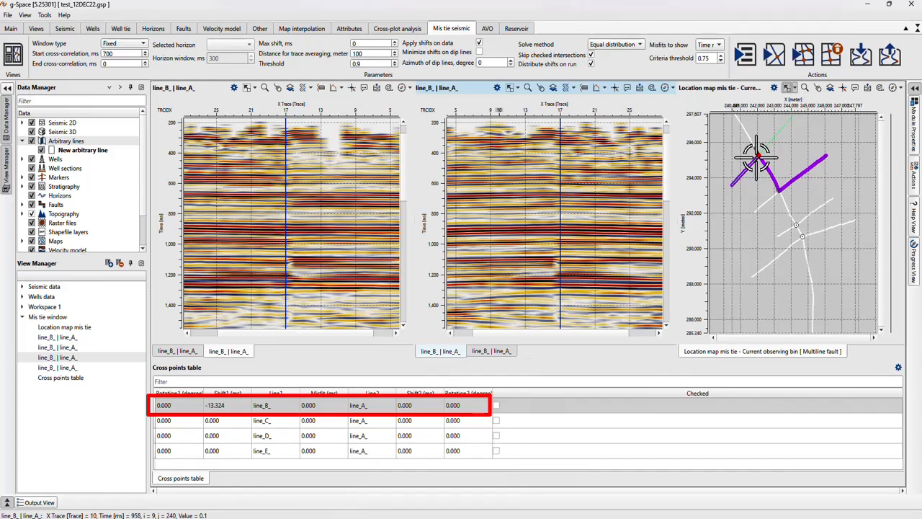
key(ctrl+z)
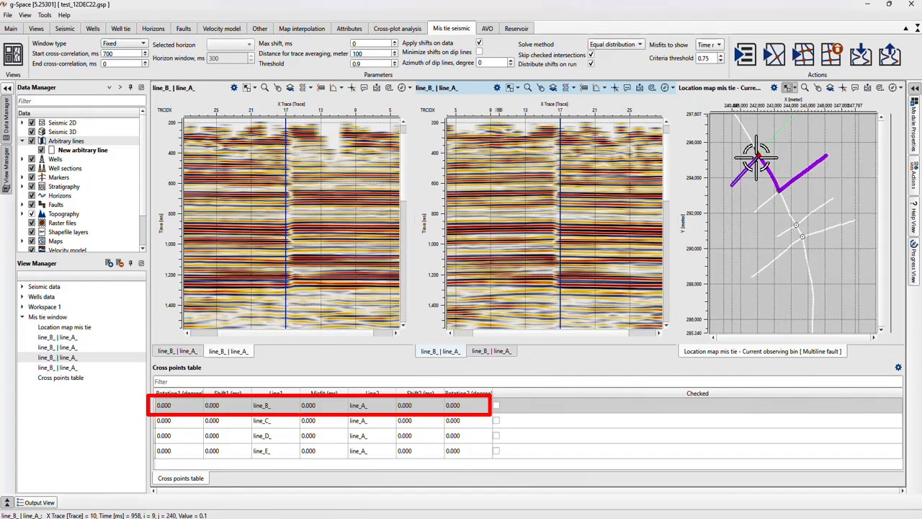
Step: Set the phase rotation of line_A_ to 180 degrees in the cross points table
double_click(467, 406)
text(180)
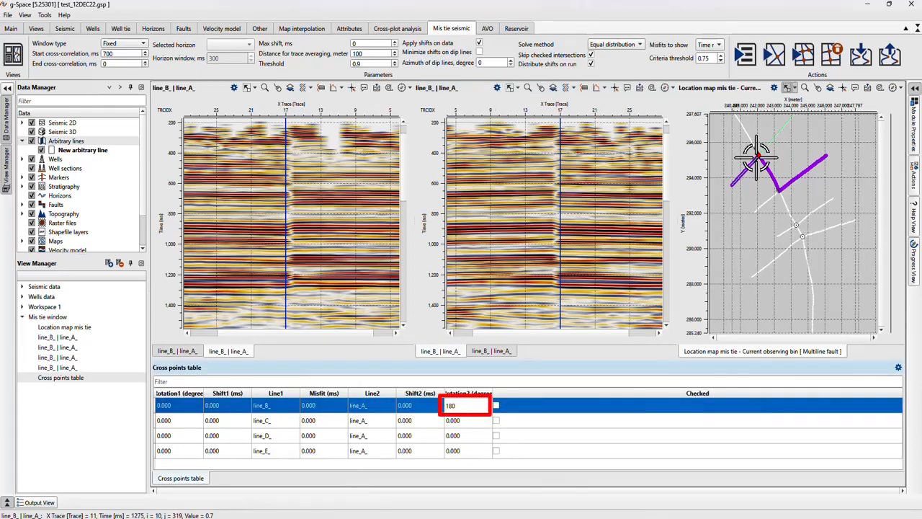
key(Return)
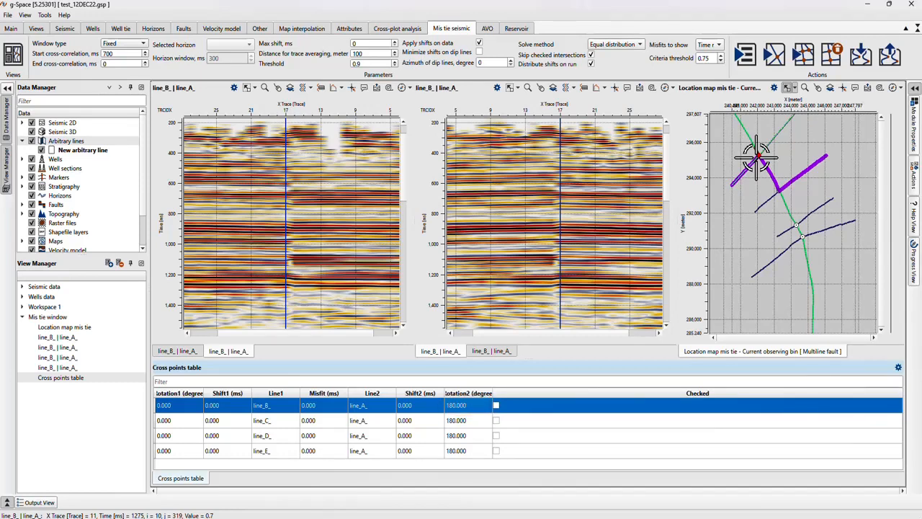
Step: Go to the intersection of line_D_ and line_A_ and mark it as checked in the cross points table
click(796, 224)
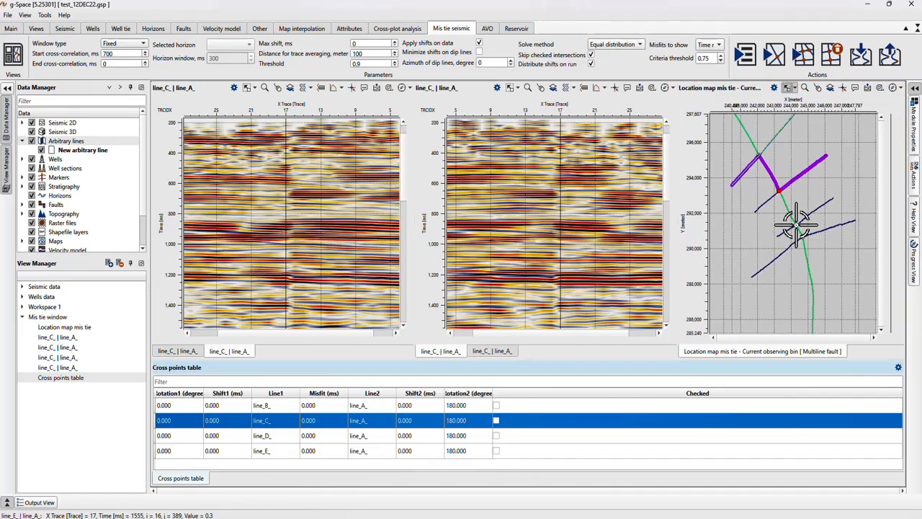
click(796, 225)
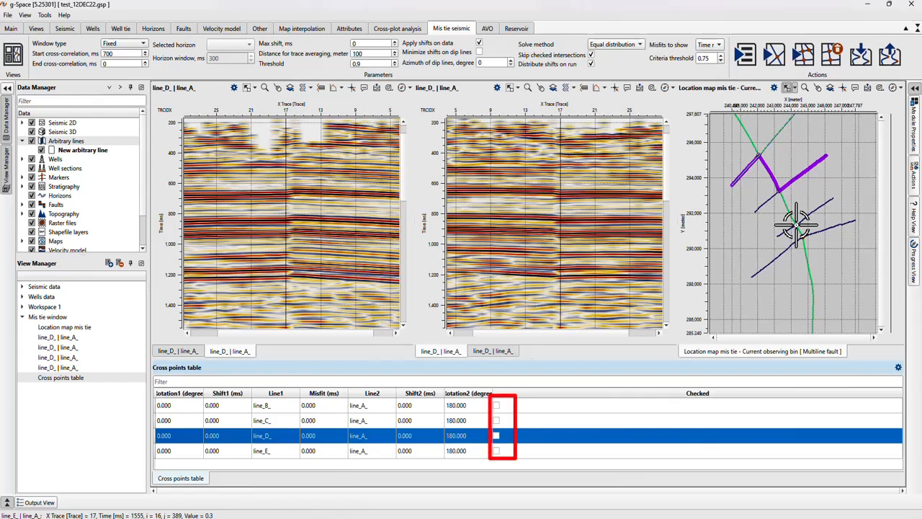
click(496, 436)
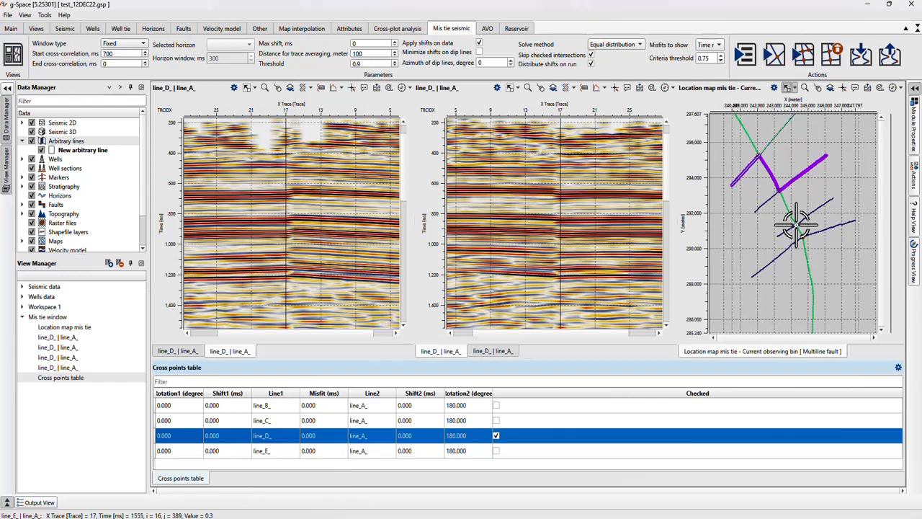
Step: Return to the line_B_ and line_A_ intersection and reset the rotation of line_A_ to 0 degrees
click(796, 225)
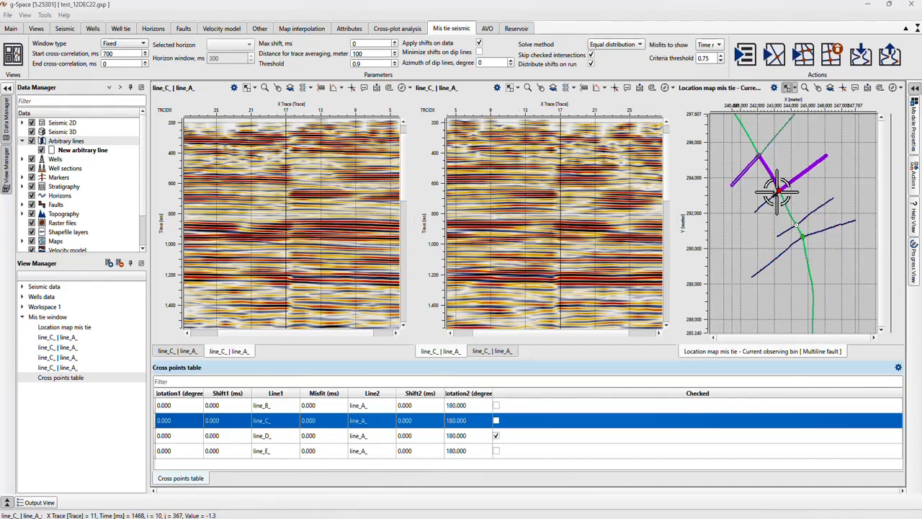
key(Up)
key(F2)
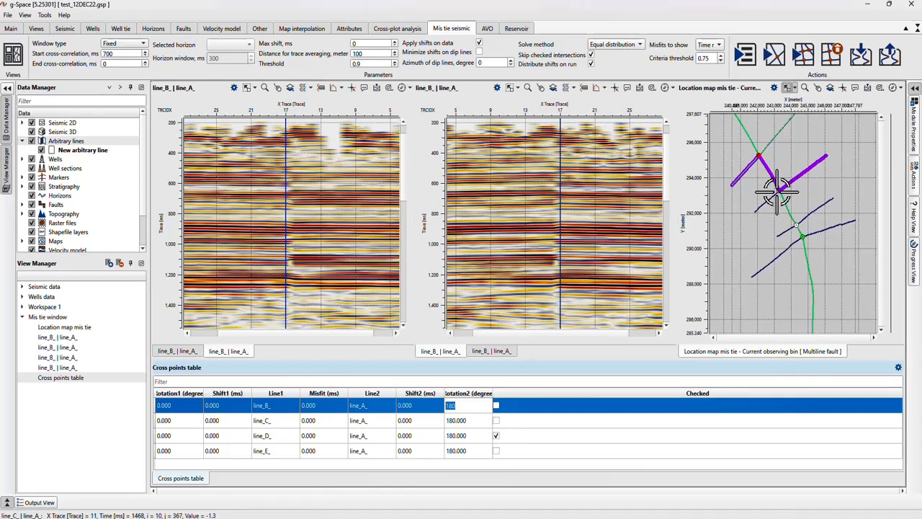
text(0)
key(Return)
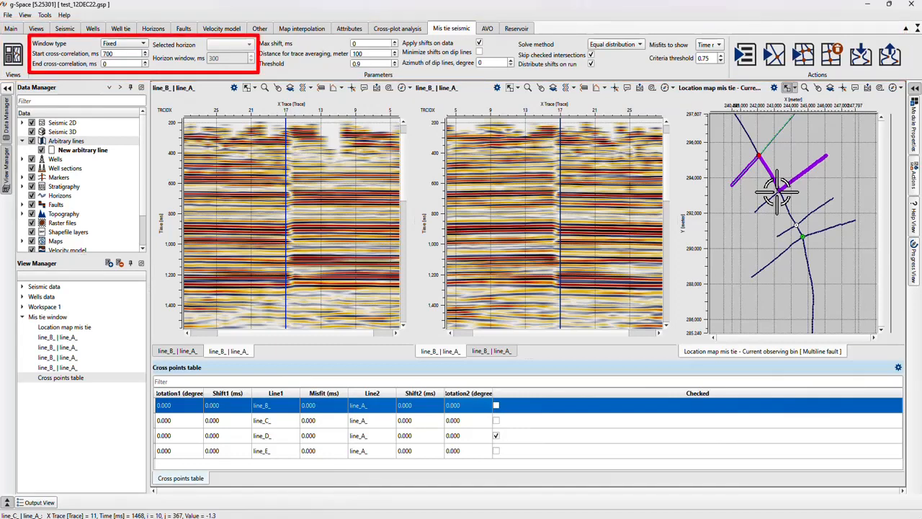
Step: Set the end of the cross-correlation window to 2000 ms and the maximum shift to 50 ms
double_click(107, 63)
text(2000)
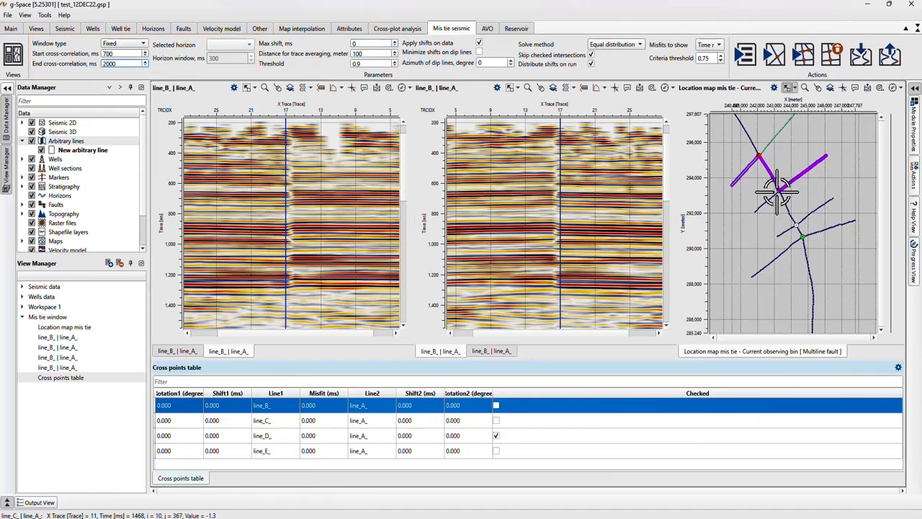
key(Tab)
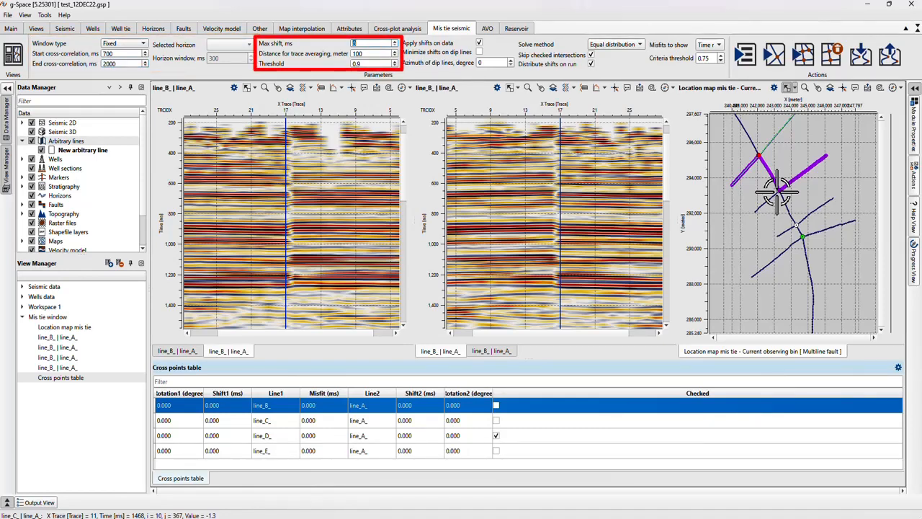
text(50)
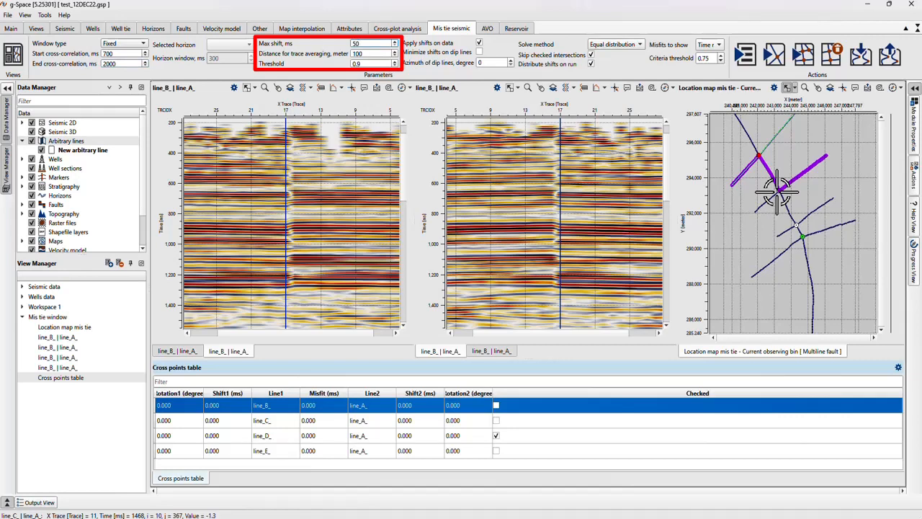